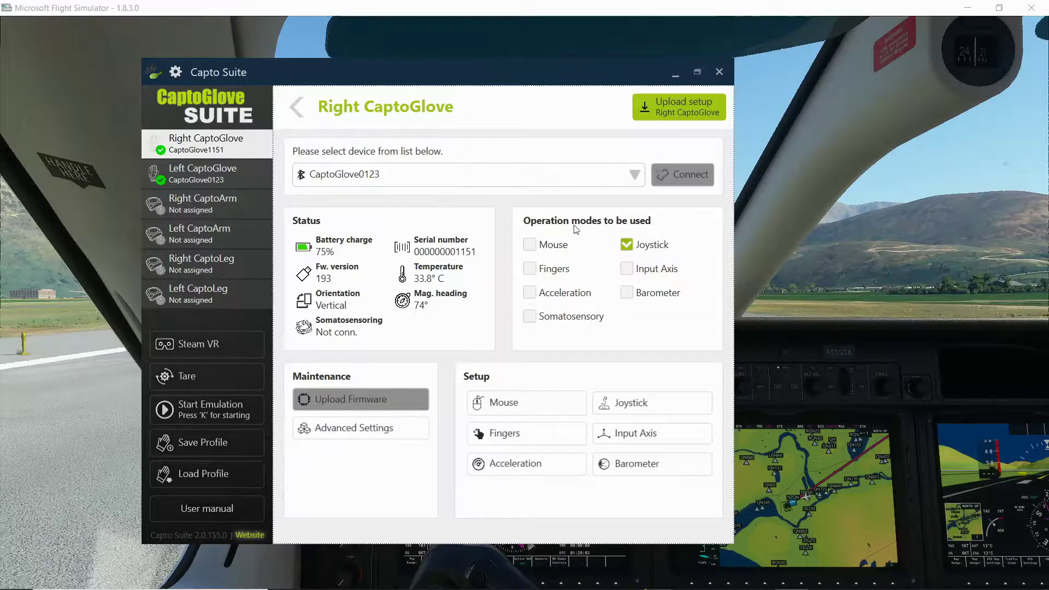
- In the Right CaptoGlove's joystick setup, toggle Roll and switch the emulated axis to AXIS Y
click(650, 409)
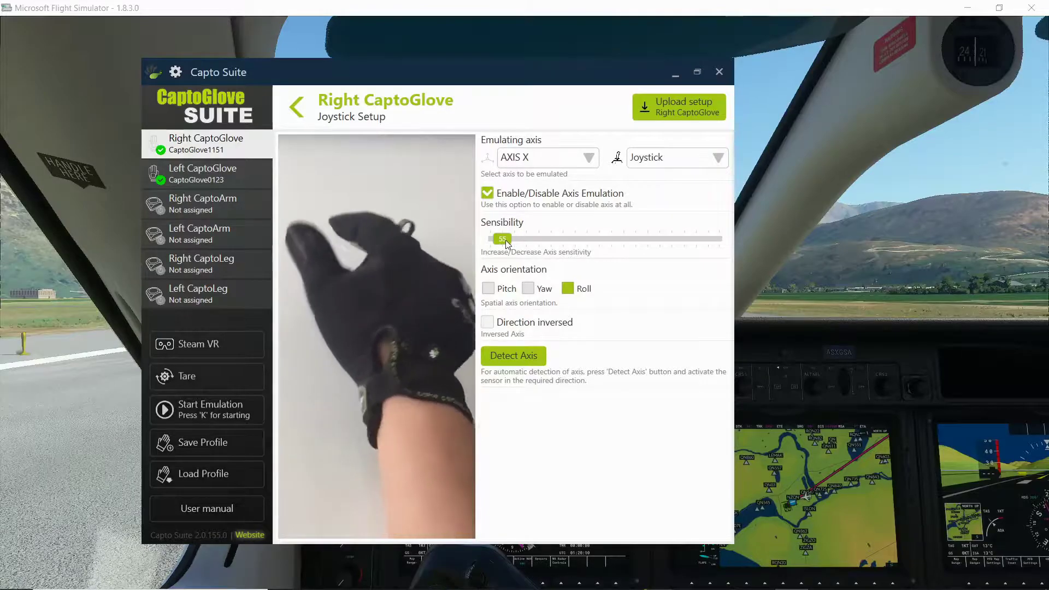
click(582, 288)
click(583, 288)
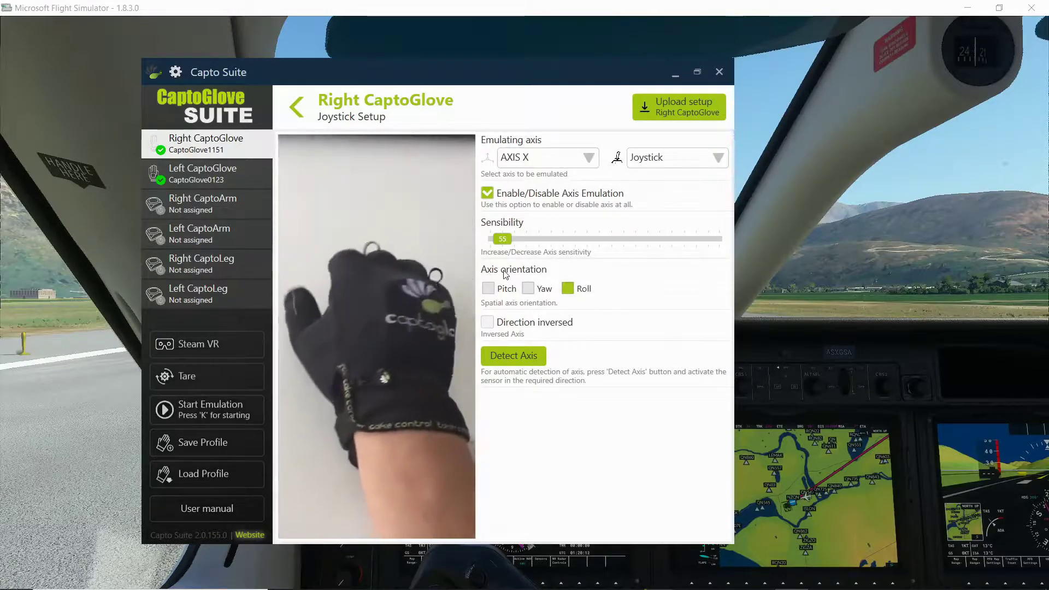
click(584, 292)
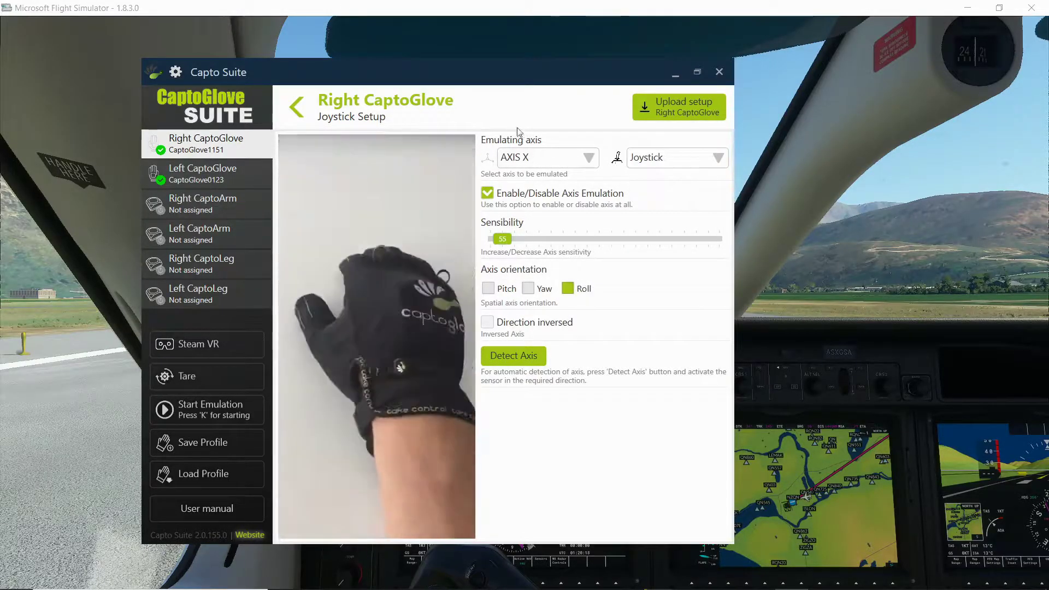
click(541, 157)
click(539, 194)
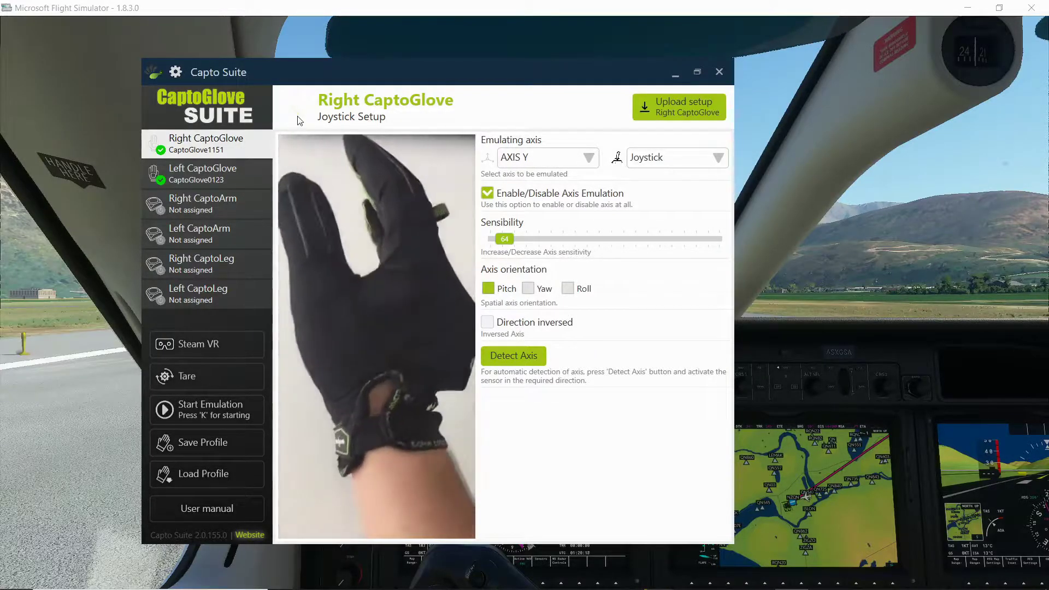
- Set the Left CaptoGlove's mouse to the Vertical axis, raise sensitivity from 97 to 104, and upload
click(224, 166)
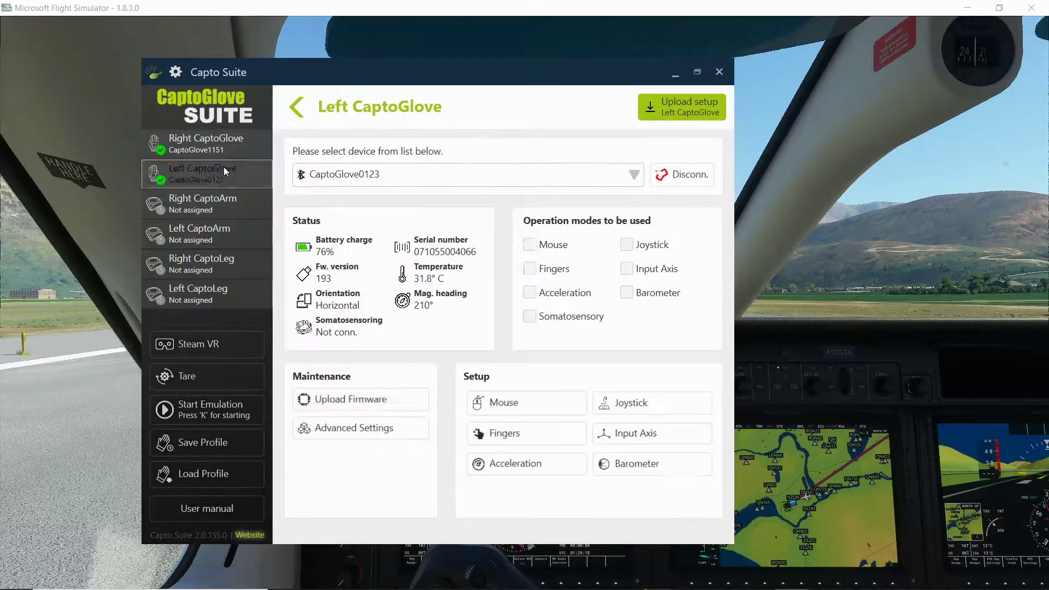
click(528, 403)
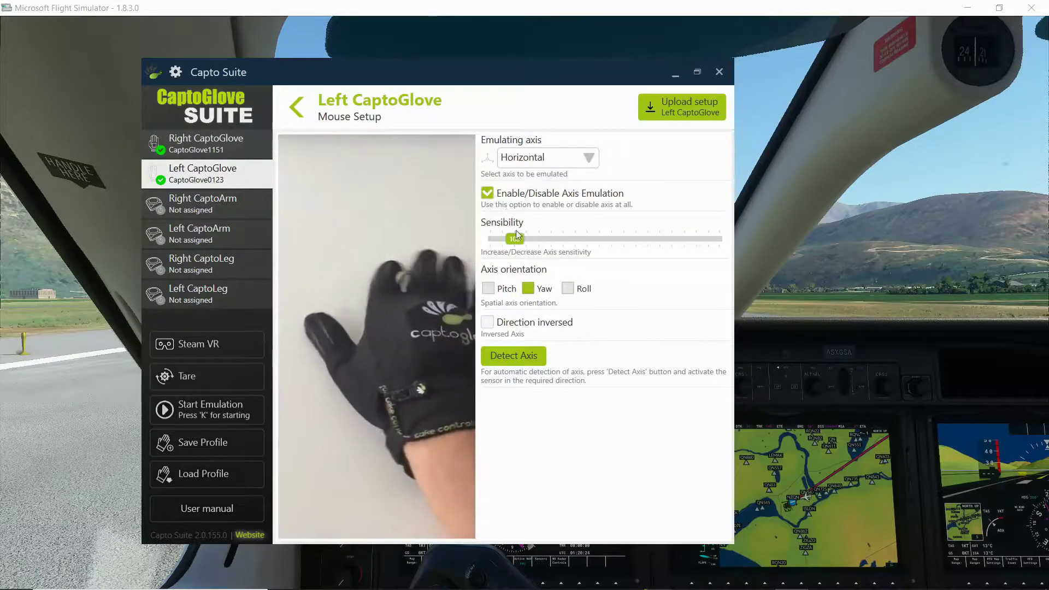
click(546, 158)
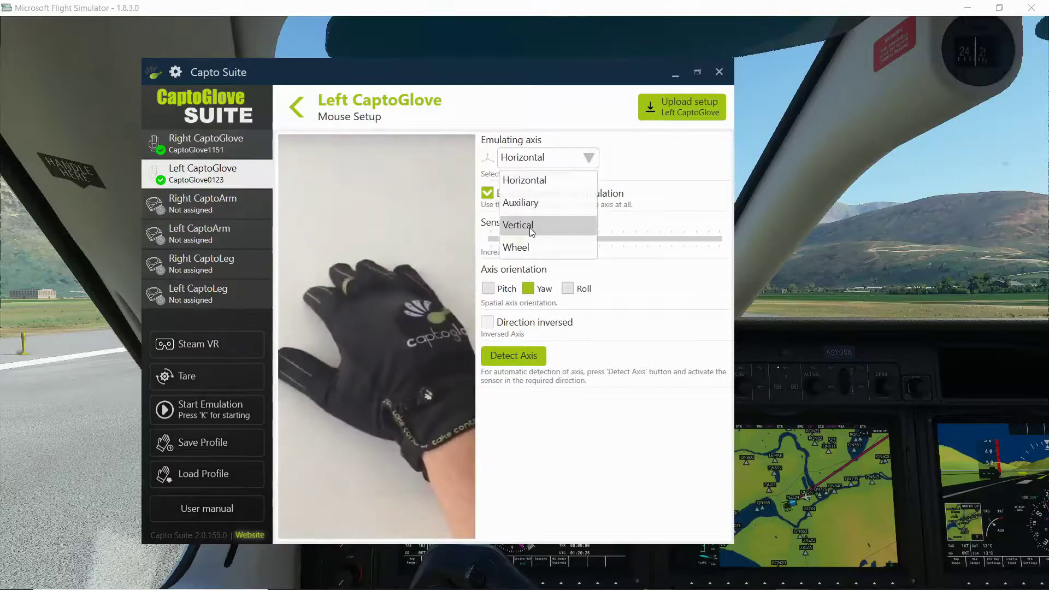
click(530, 228)
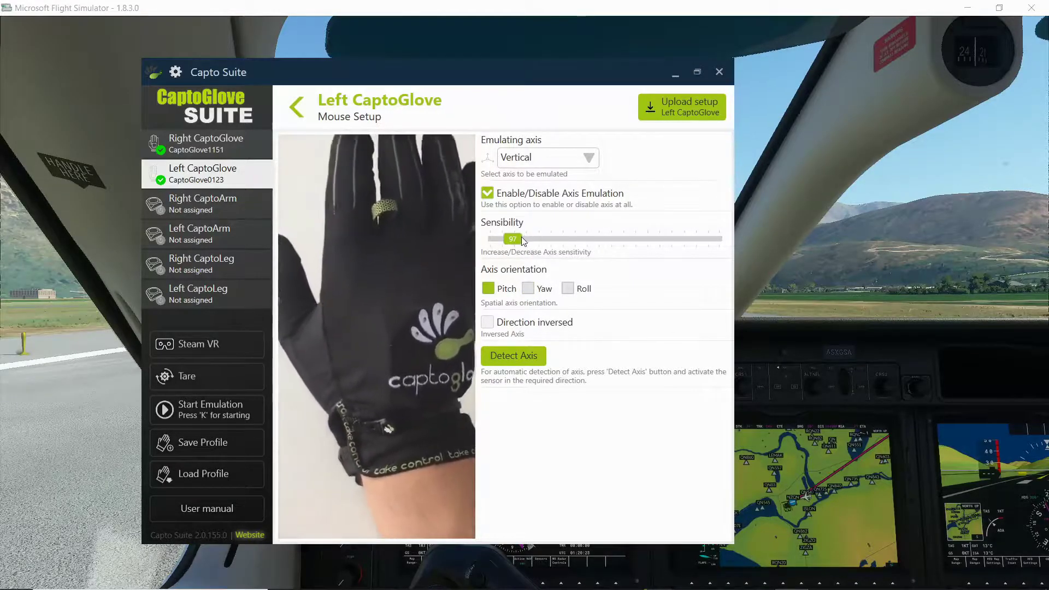
click(524, 240)
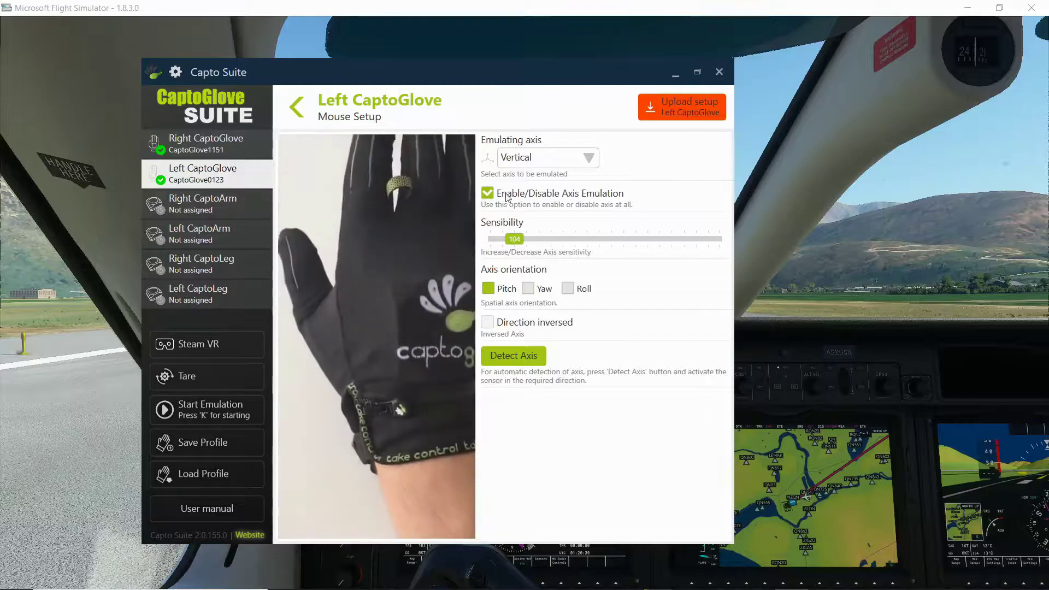
click(682, 107)
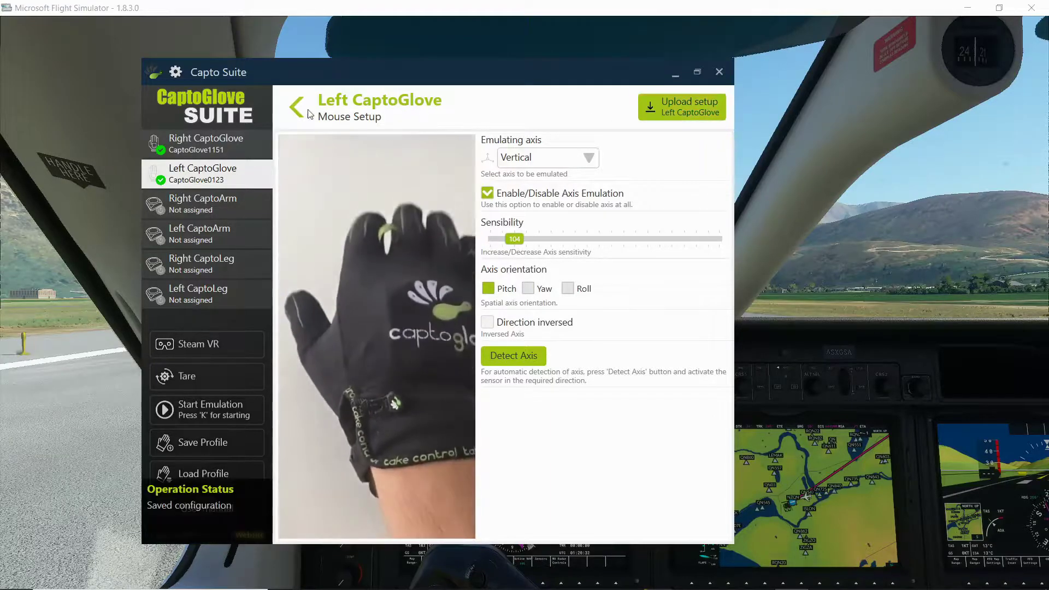
- Inspect the Left CaptoGlove's Index Bending (left button) and Middle Bending (right button) finger sensors
click(307, 113)
click(497, 434)
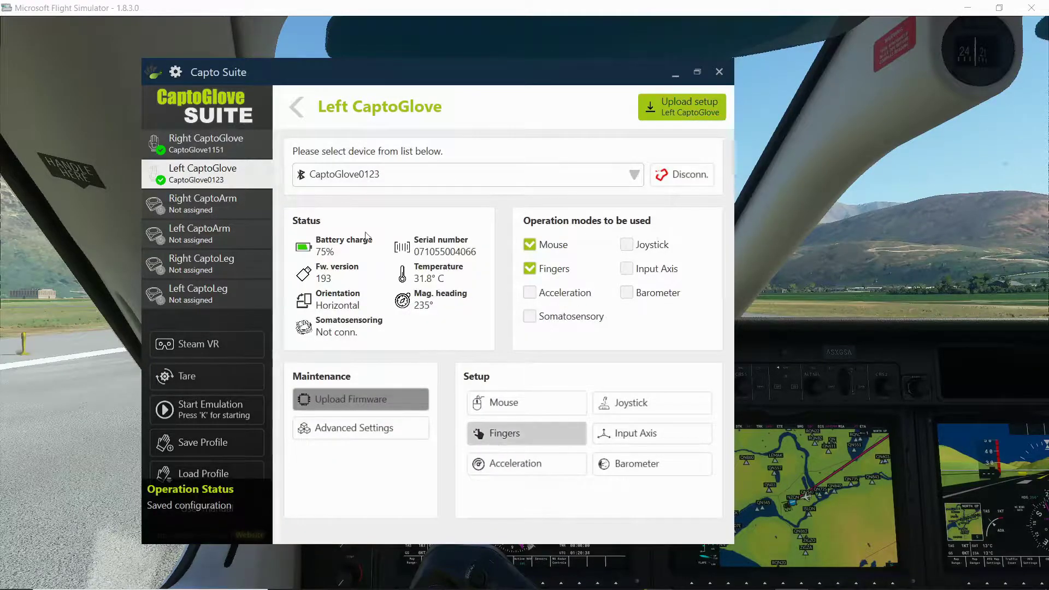
click(339, 159)
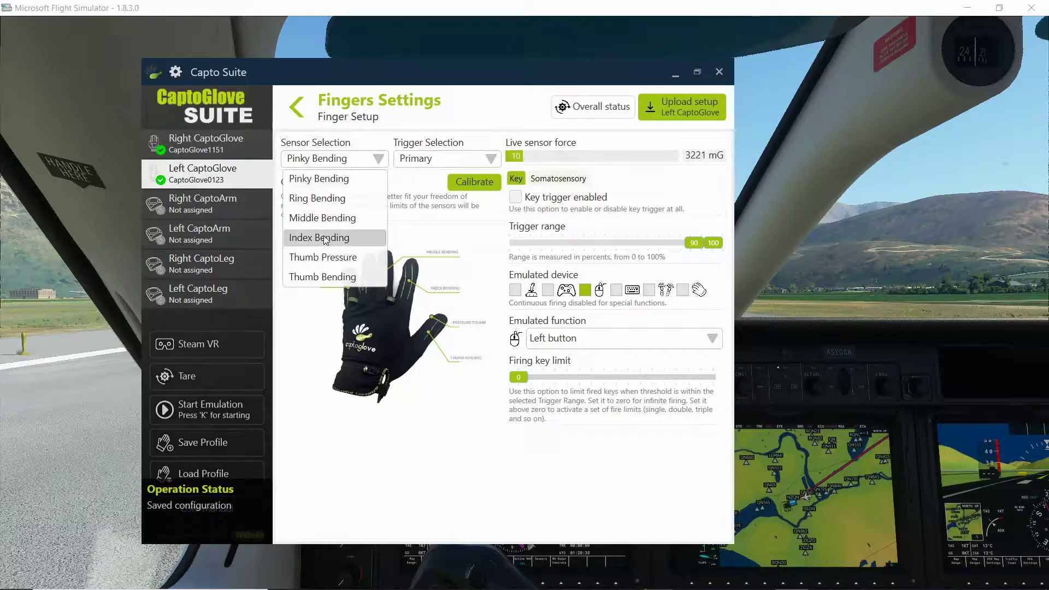
click(322, 238)
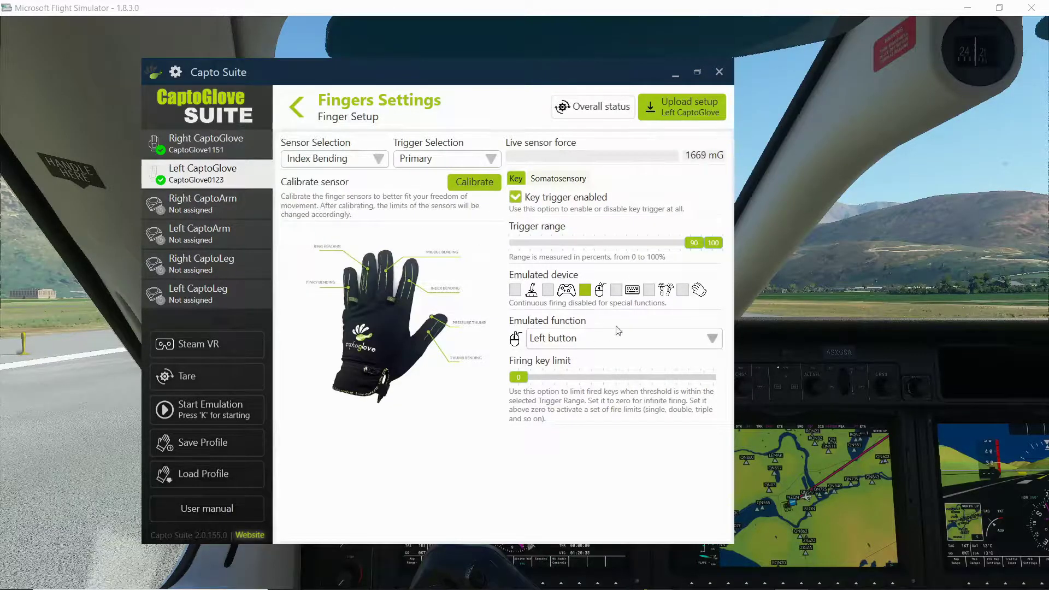
click(322, 164)
click(334, 219)
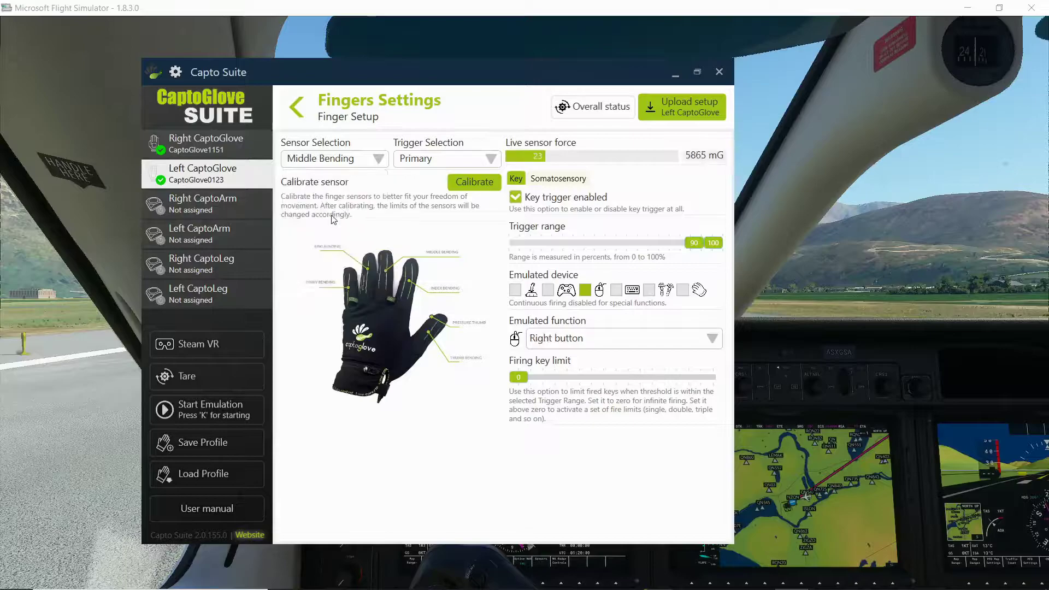
- Return to the glove overview and select the Right CaptoGlove
click(305, 117)
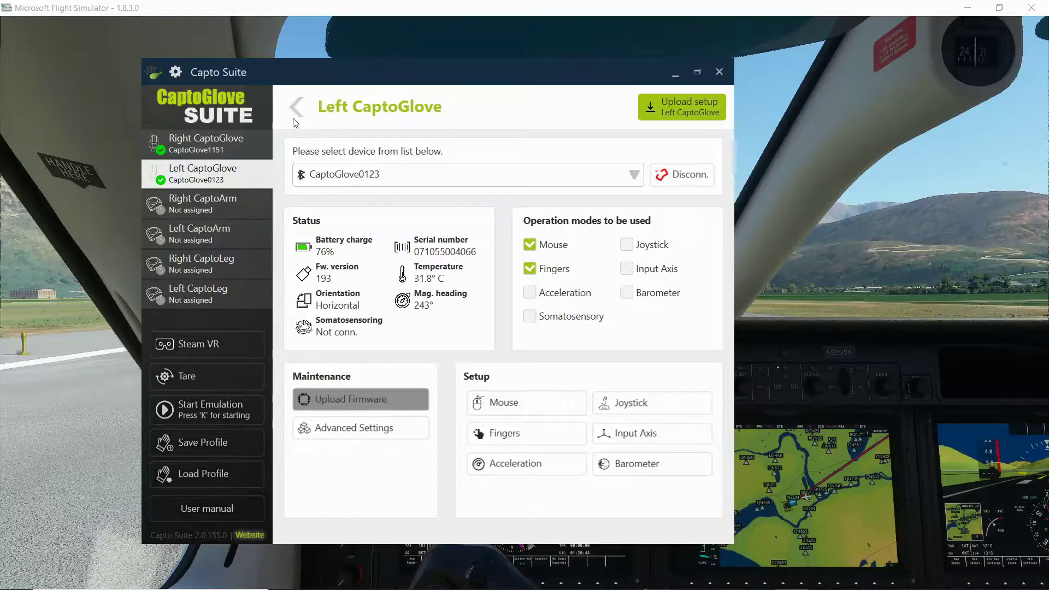
click(239, 141)
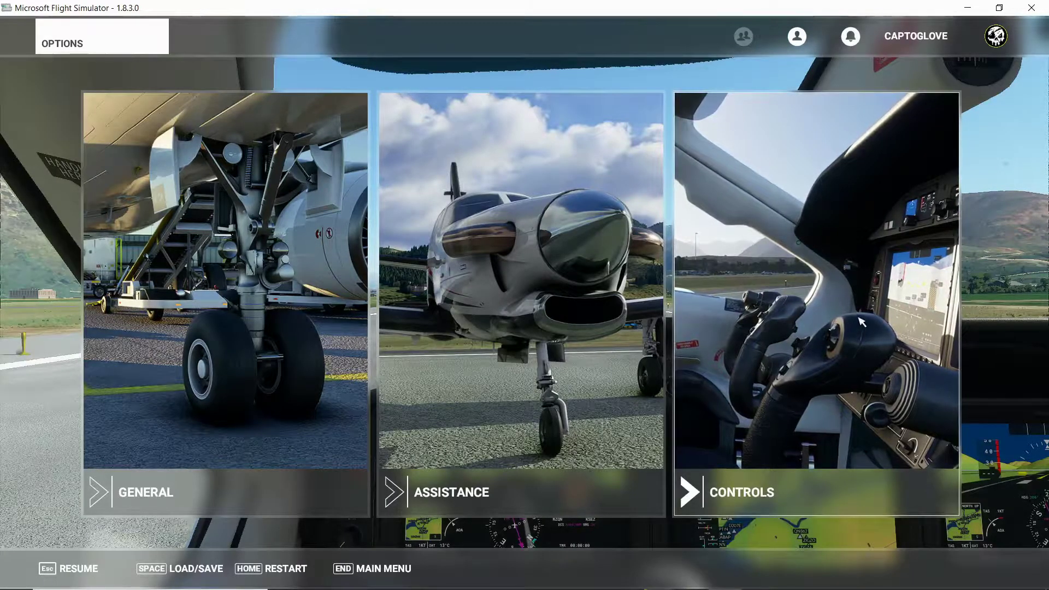
- Show all controls and expand Flight Control Surfaces > Primary Control Surfaces down to the Ailerons and Elevator axes
click(816, 270)
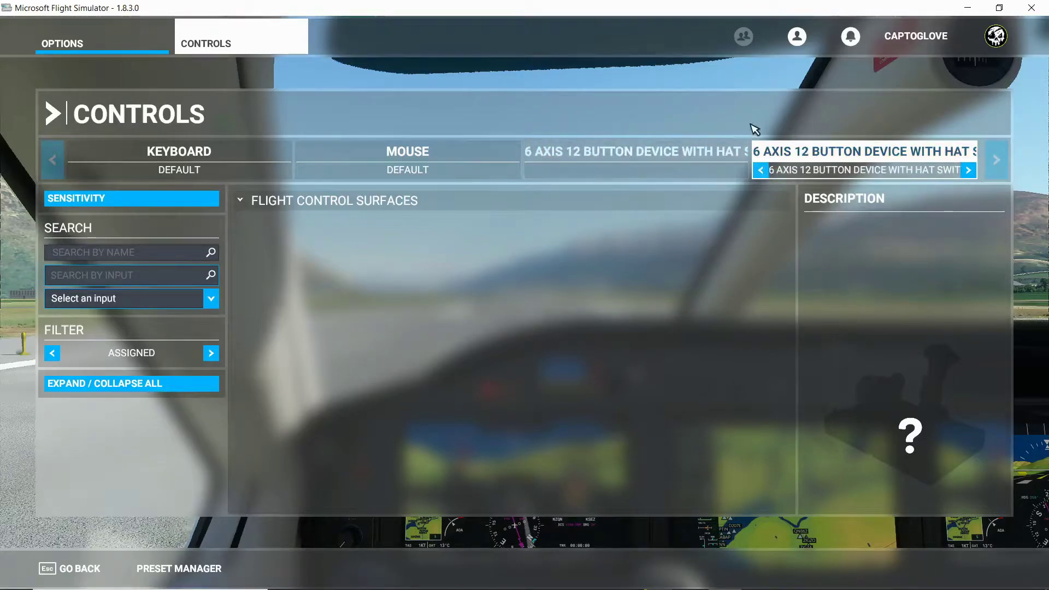
click(830, 163)
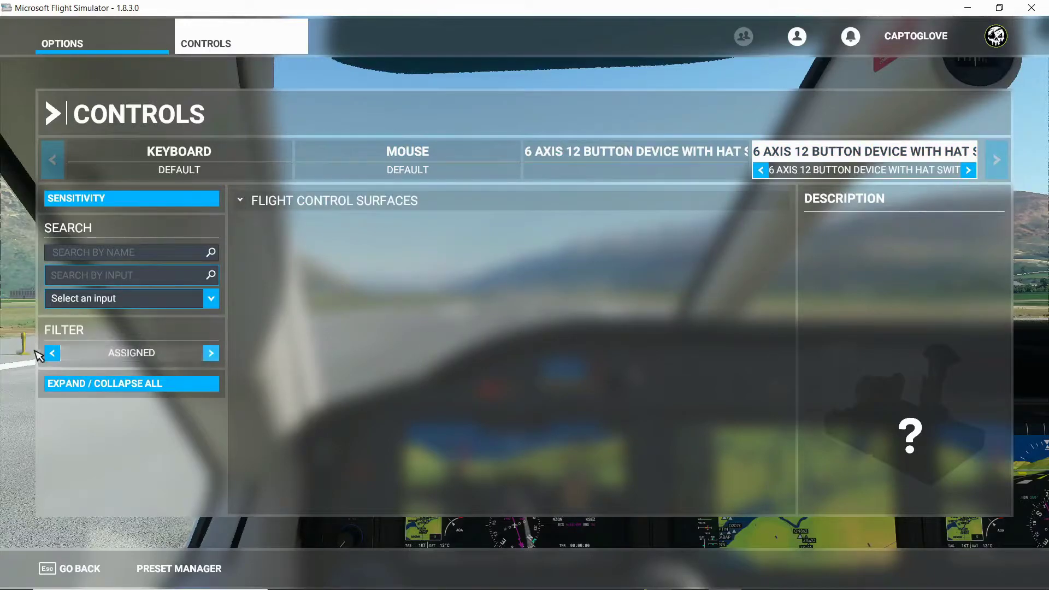
click(211, 354)
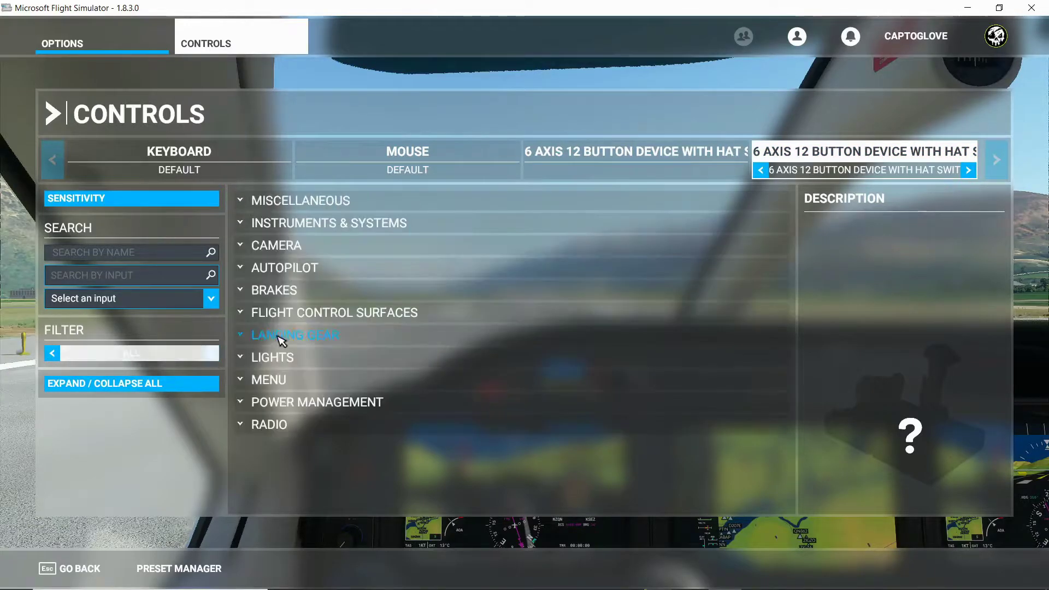
click(302, 315)
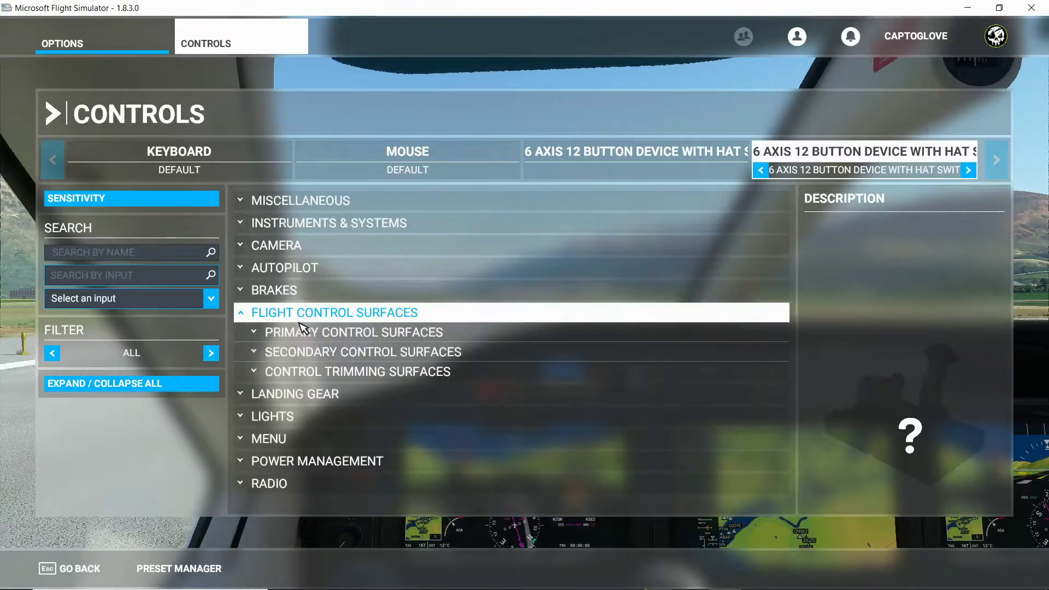
click(301, 332)
scroll(403, 358, down, 2)
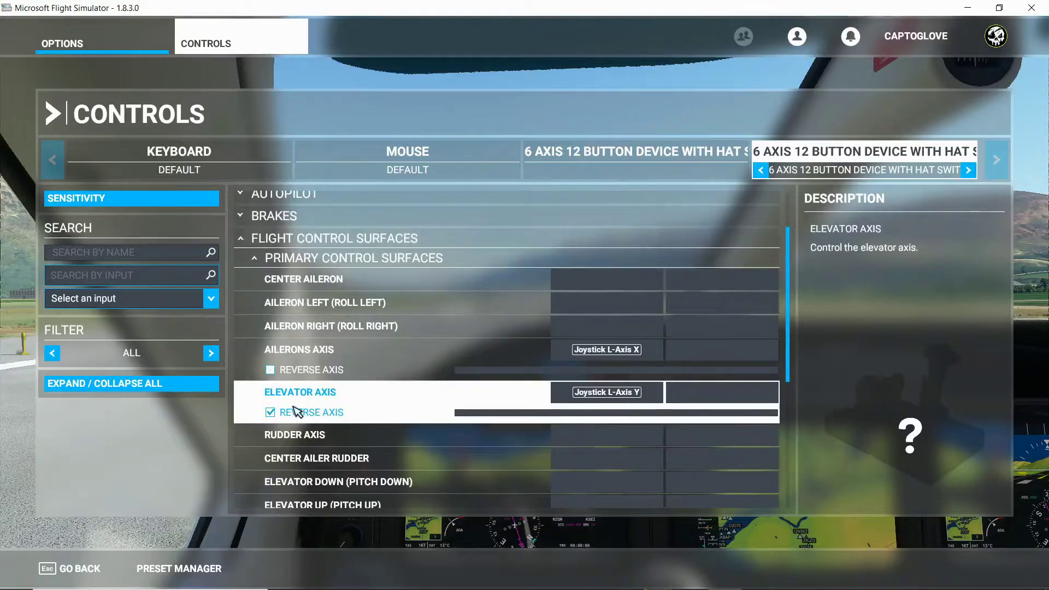
- Bind the Ailerons Axis to Joystick L-Axis X and apply and save the controls
click(640, 355)
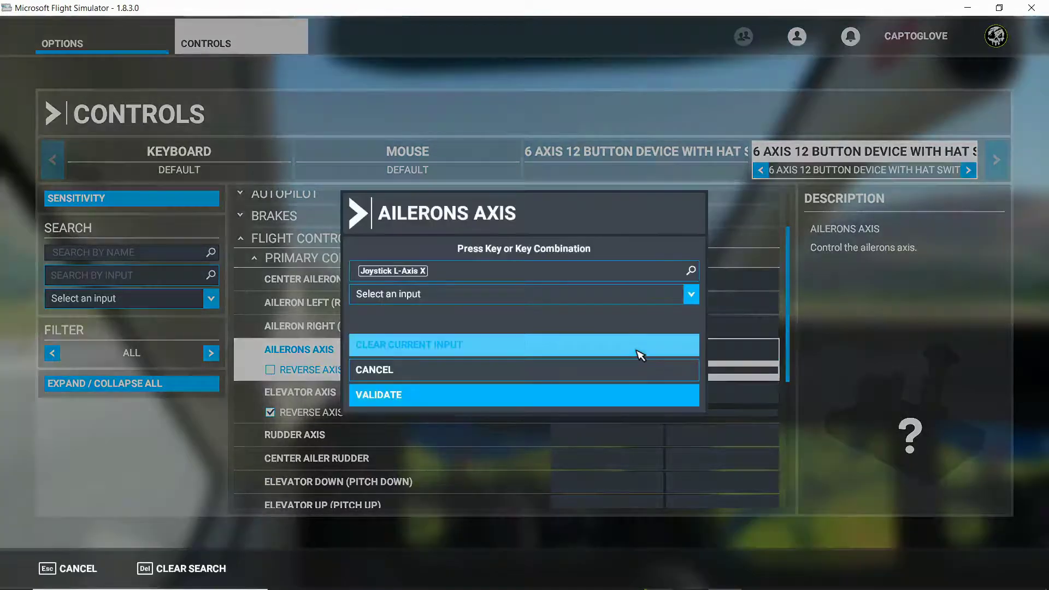
click(431, 295)
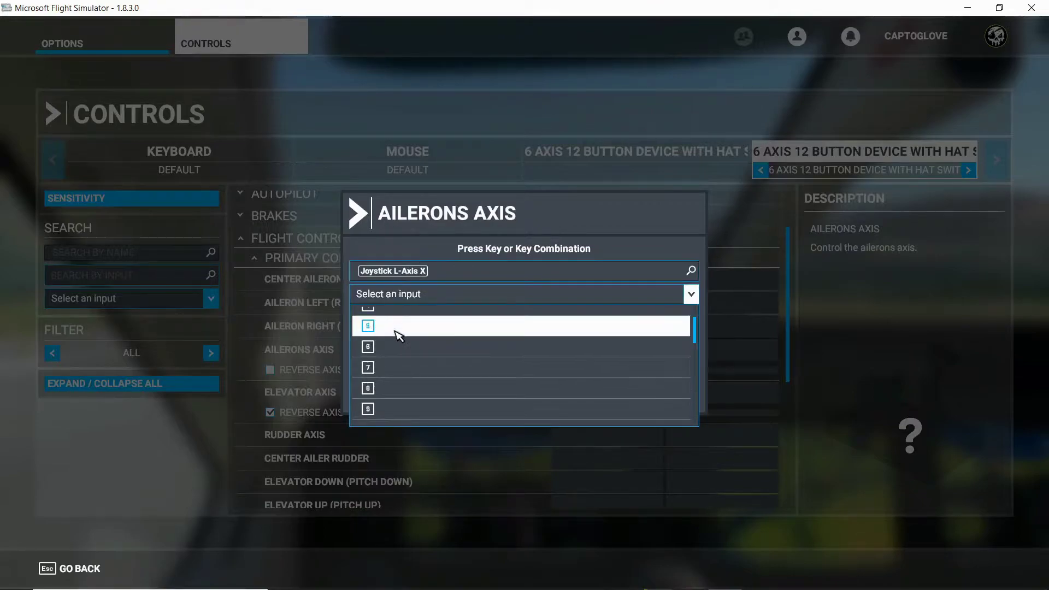
scroll(434, 360, down, 3)
scroll(440, 356, up, 2)
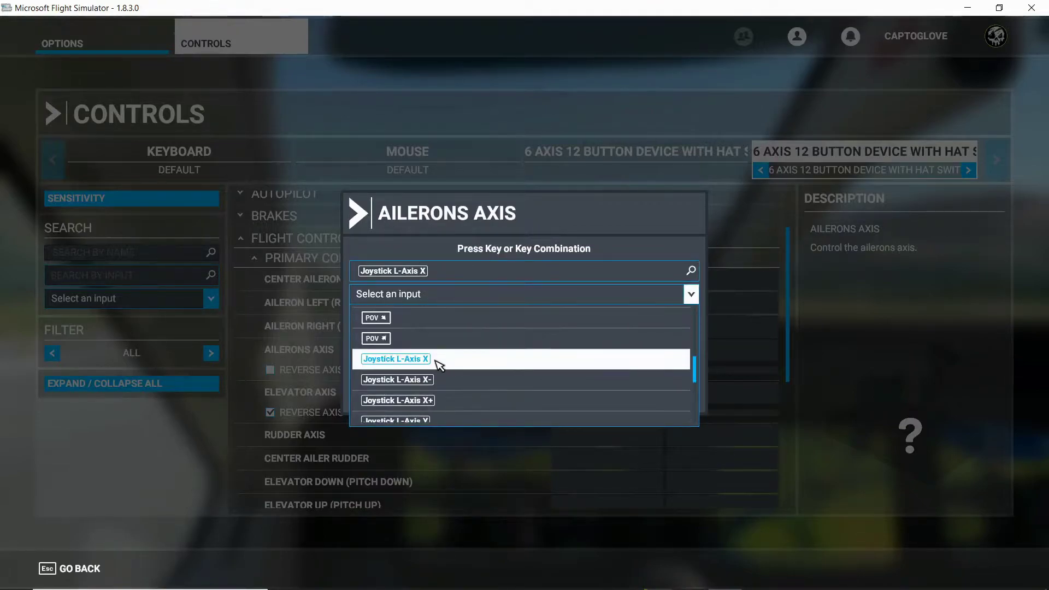
click(430, 361)
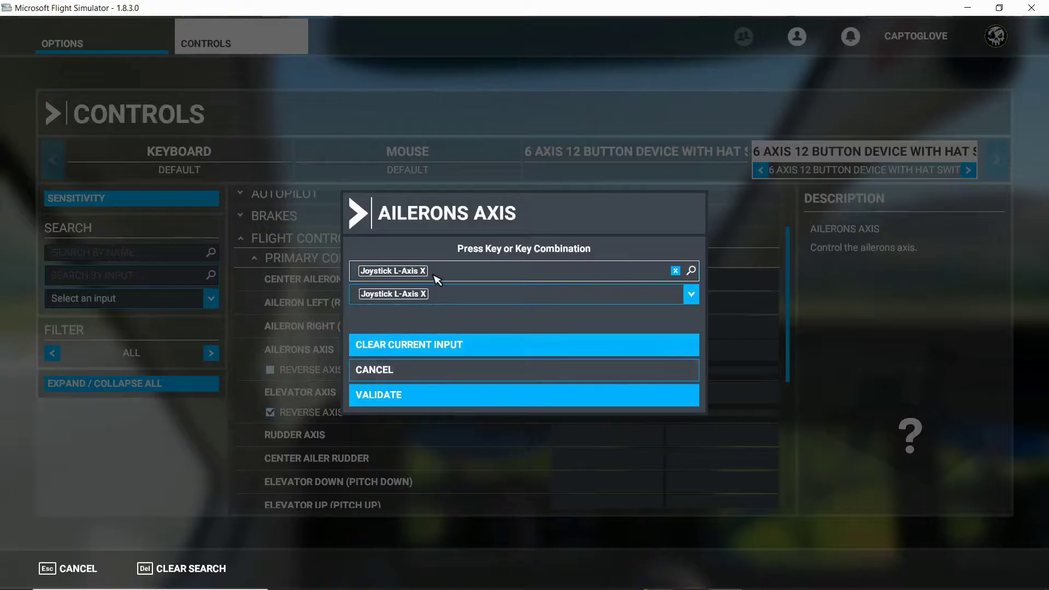
click(412, 397)
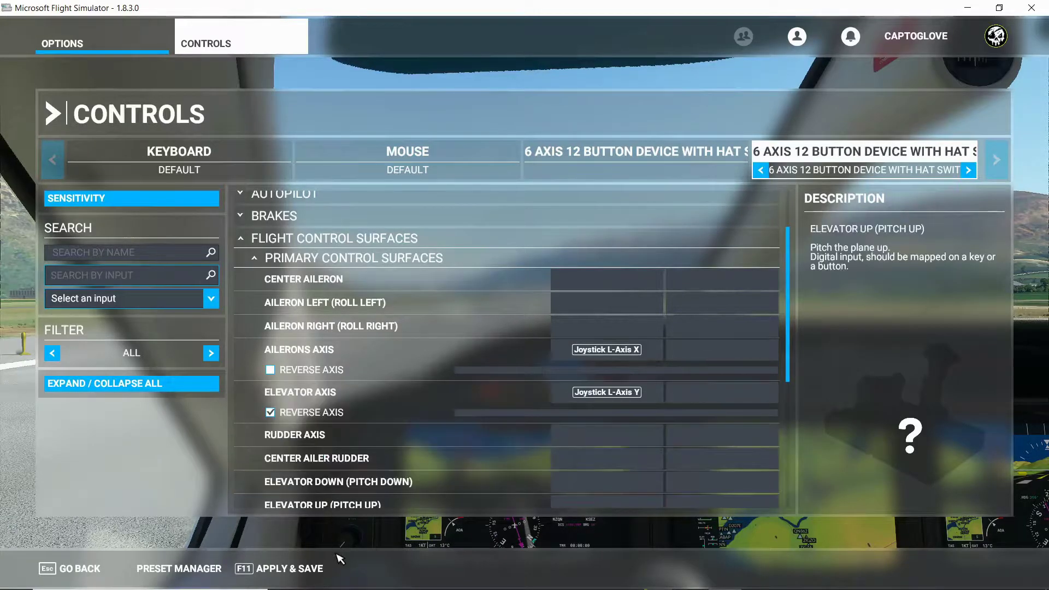
click(300, 571)
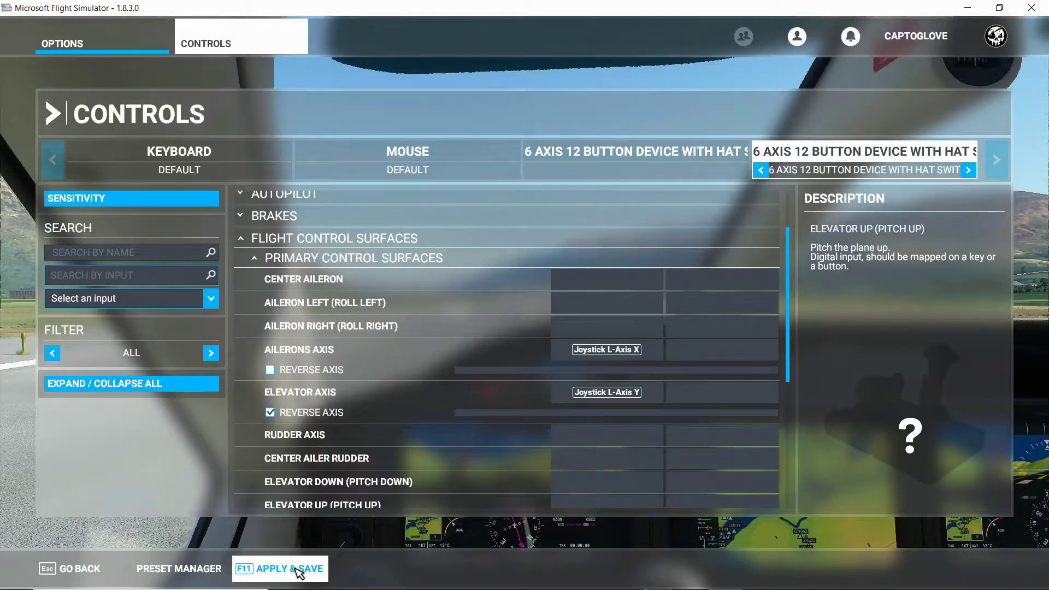
click(93, 571)
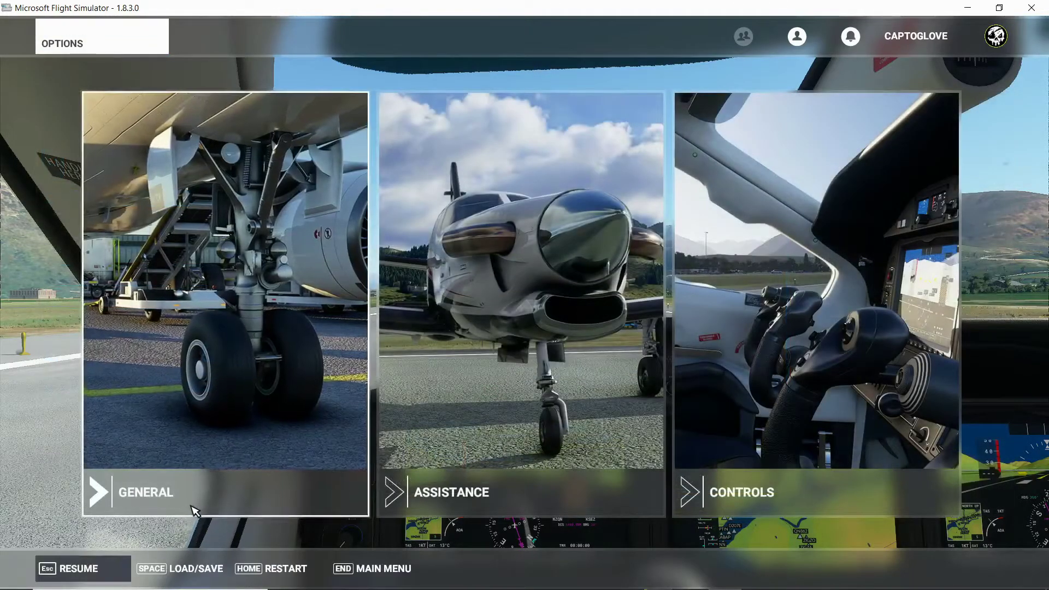
- Close the Options, reopen them once, then close them again to get back to the TBM cockpit
key(Escape)
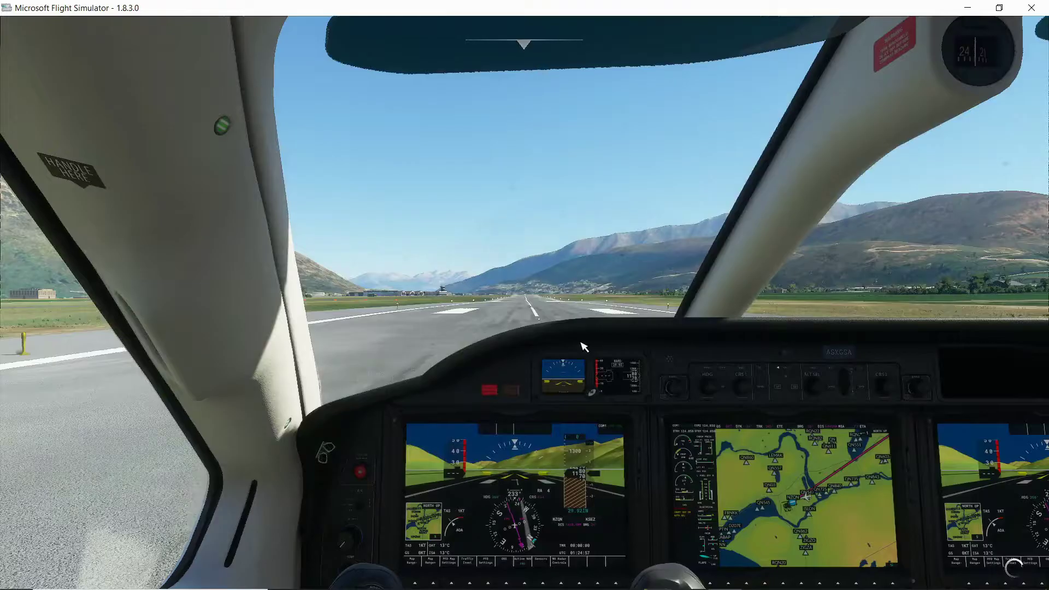
key(Escape)
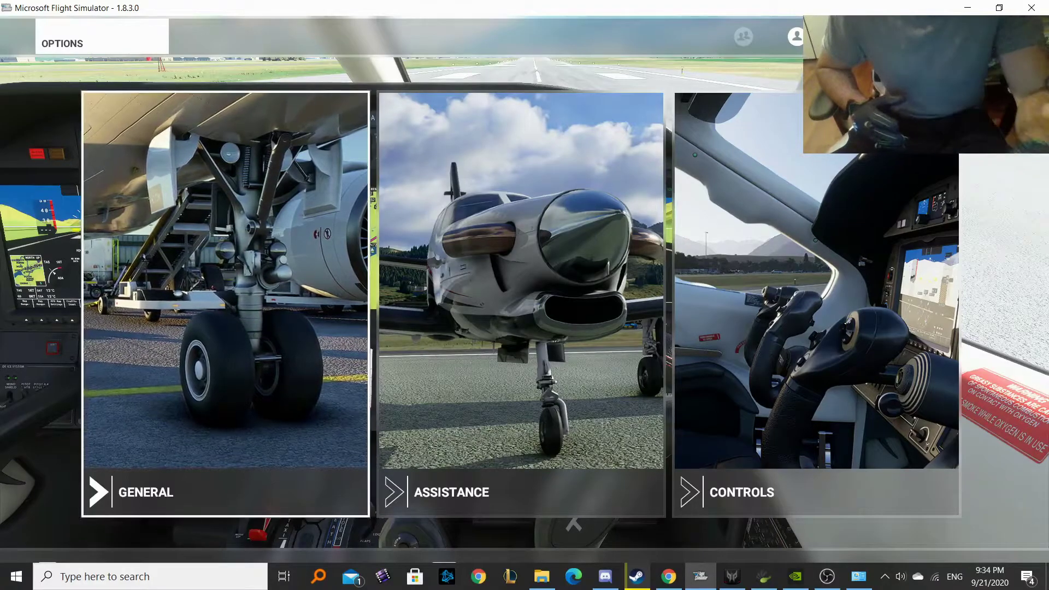
key(Escape)
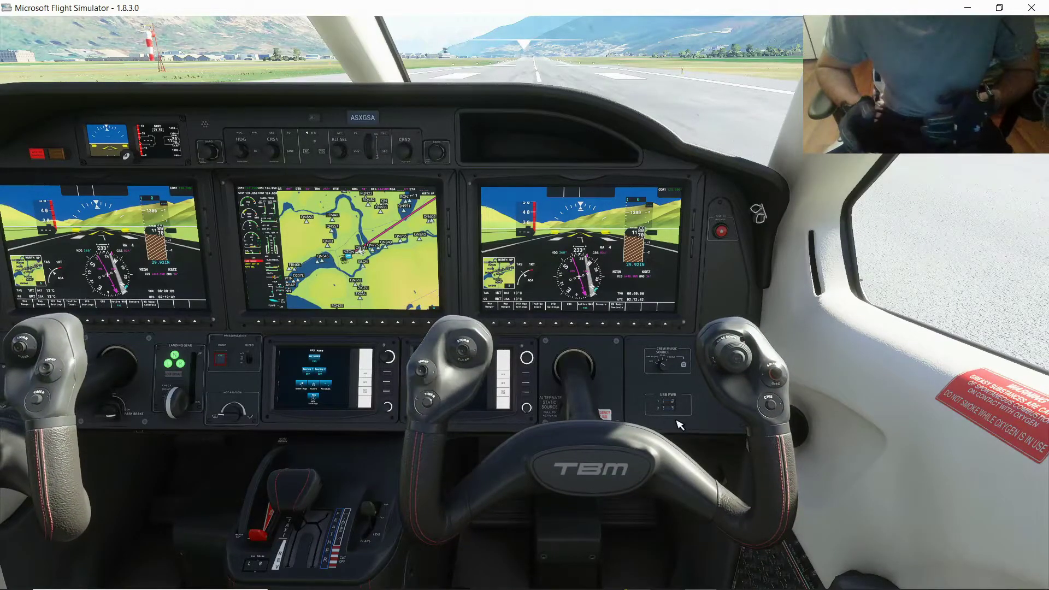
- Hide the yoke and show the throttle lever's control instructions before take-off
click(586, 371)
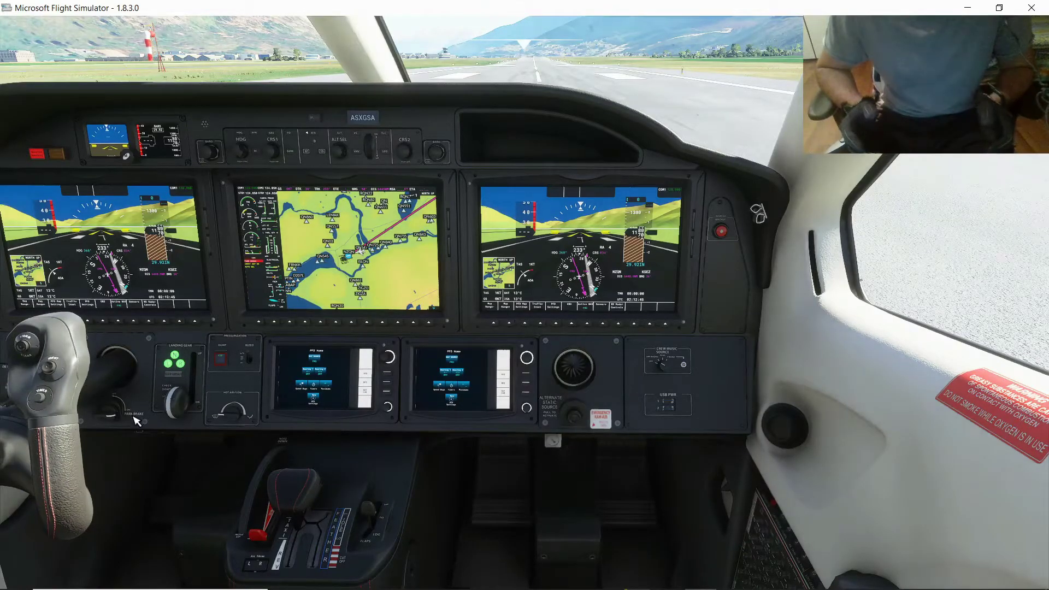
click(255, 538)
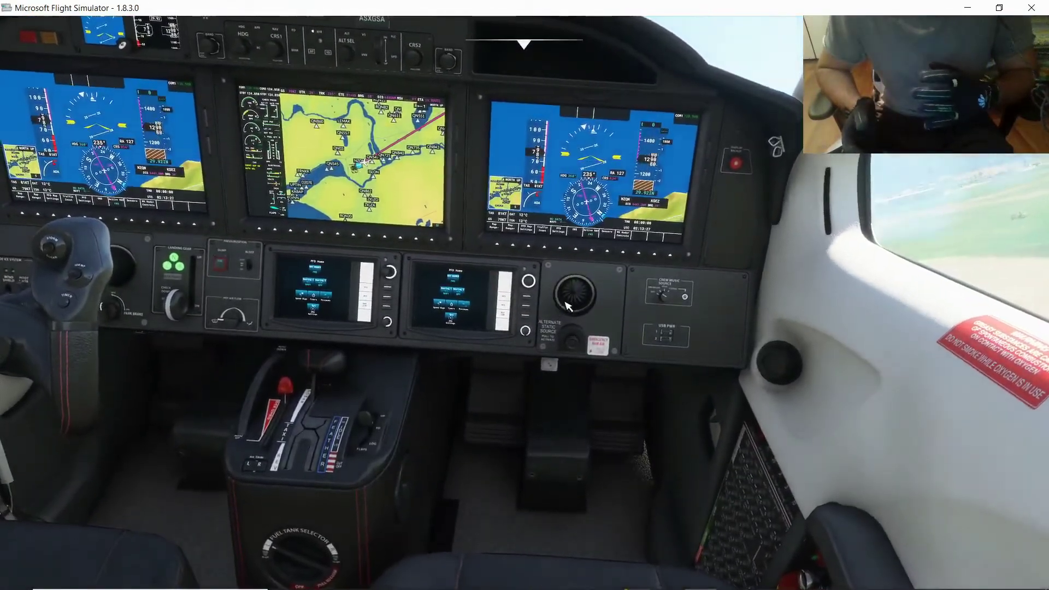
- Make the TBM's hidden yoke visible again using the panel toggle
click(593, 350)
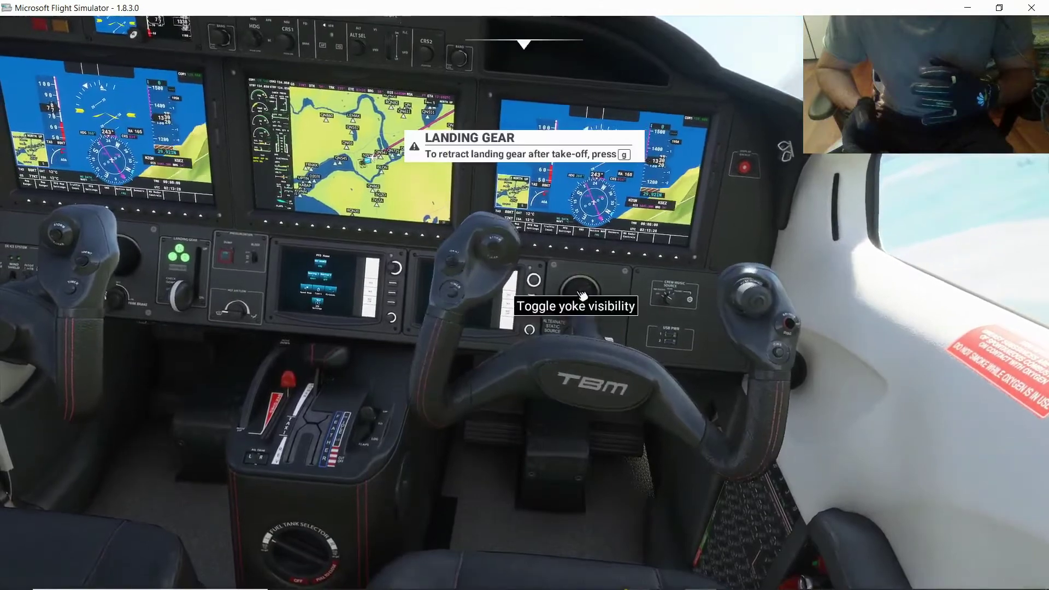